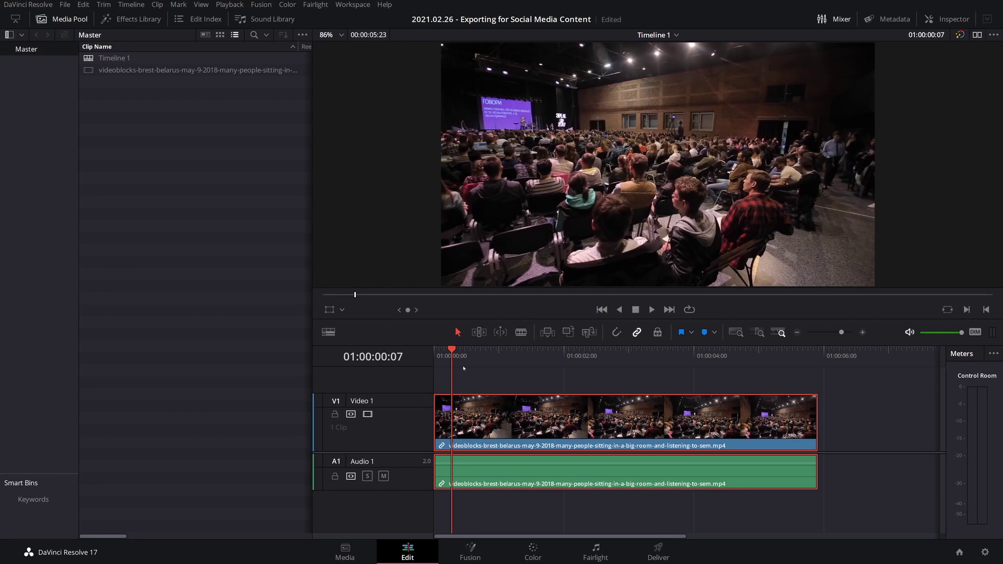
# Step: Set the timeline resolution to 1080 x 1350 in Project Settings and save it
pyautogui.click(63, 5)
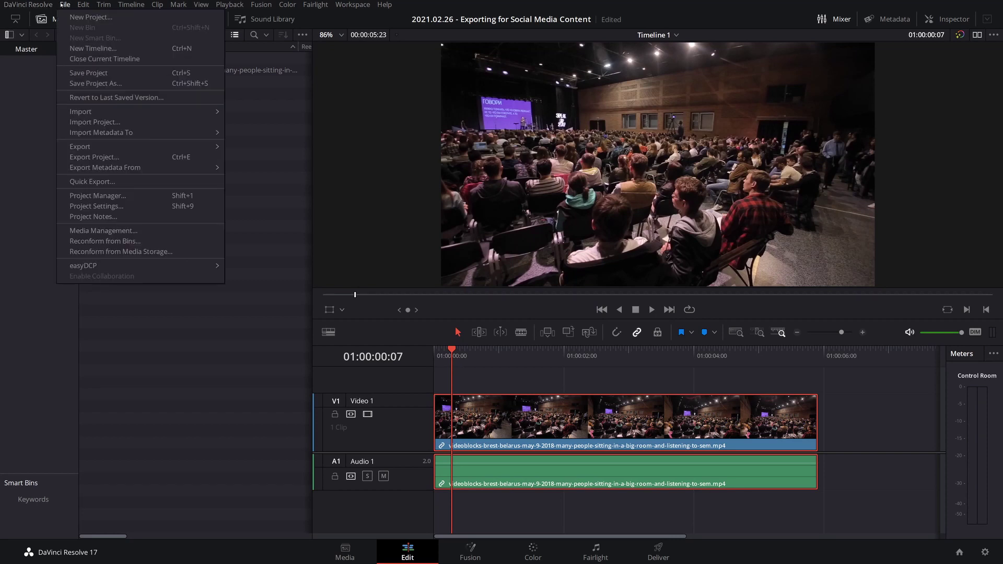
pyautogui.click(128, 206)
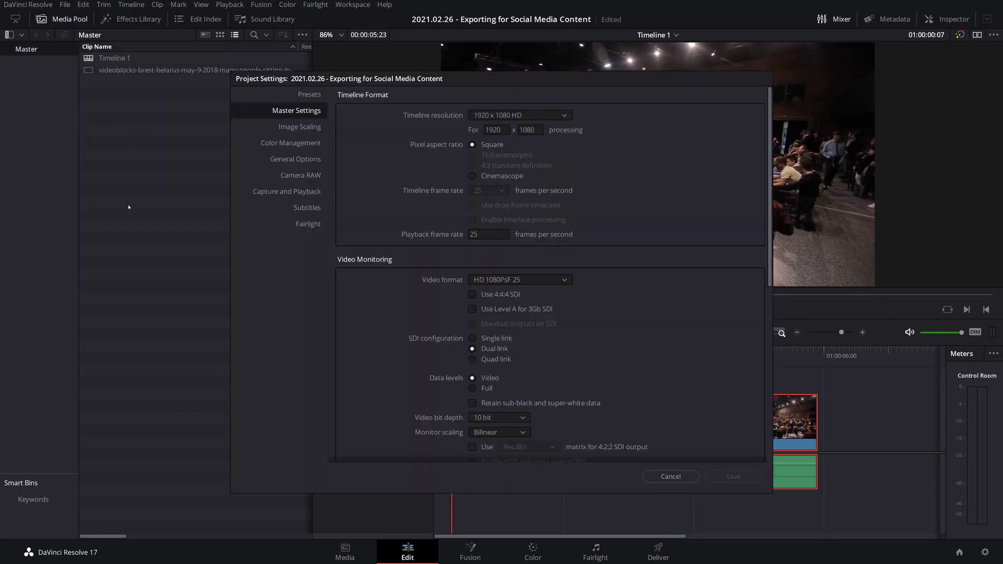
pyautogui.click(496, 130)
pyautogui.write('1080')
pyautogui.click(520, 130)
pyautogui.write('1350')
pyautogui.click(722, 477)
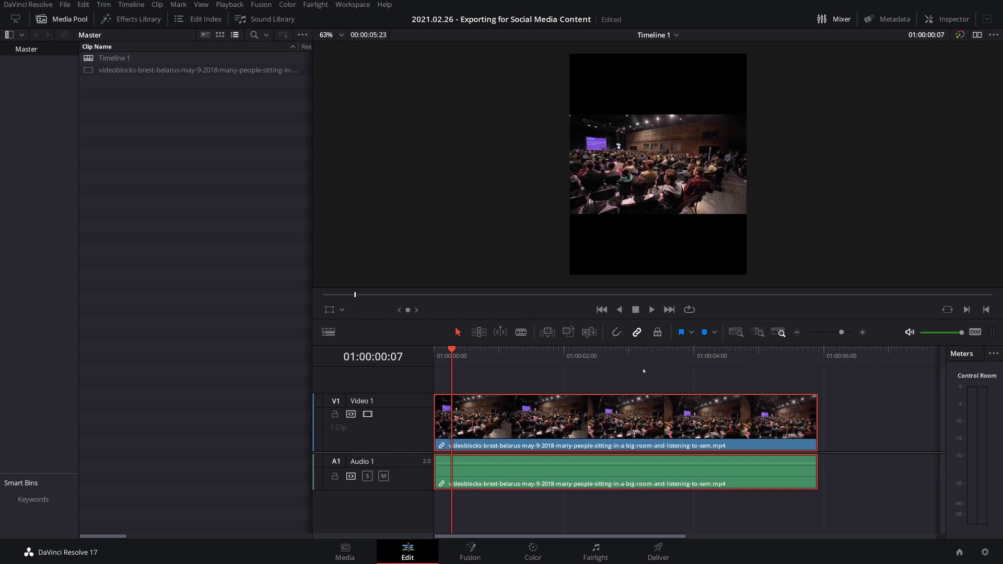
# Step: Try zooming the clip to about 2.27 at Position X 556, then revert to letterboxed framing and deselect
pyautogui.click(940, 19)
pyautogui.moveTo(879, 92); pyautogui.dragTo(902, 105)
pyautogui.press('Home')
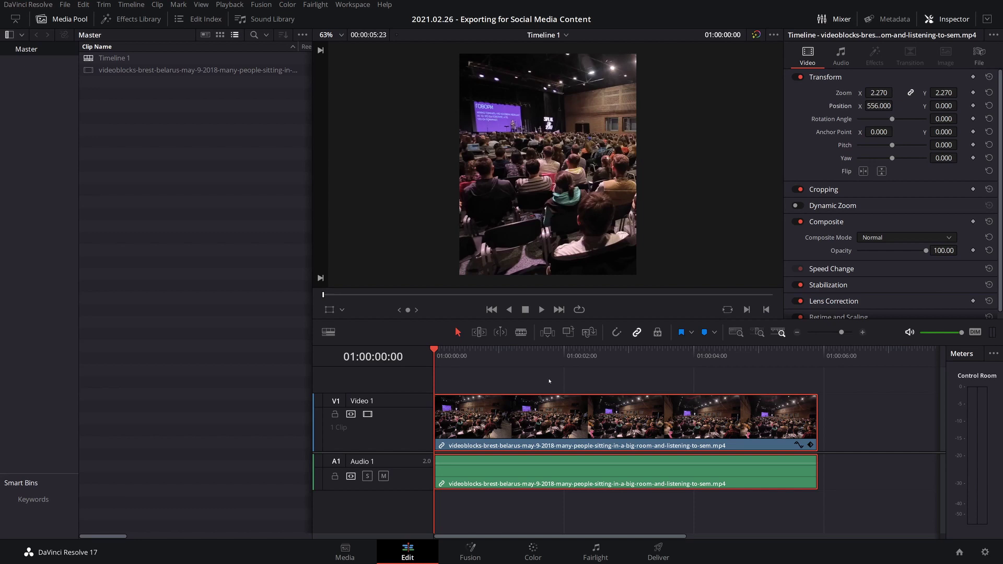
pyautogui.click(857, 480)
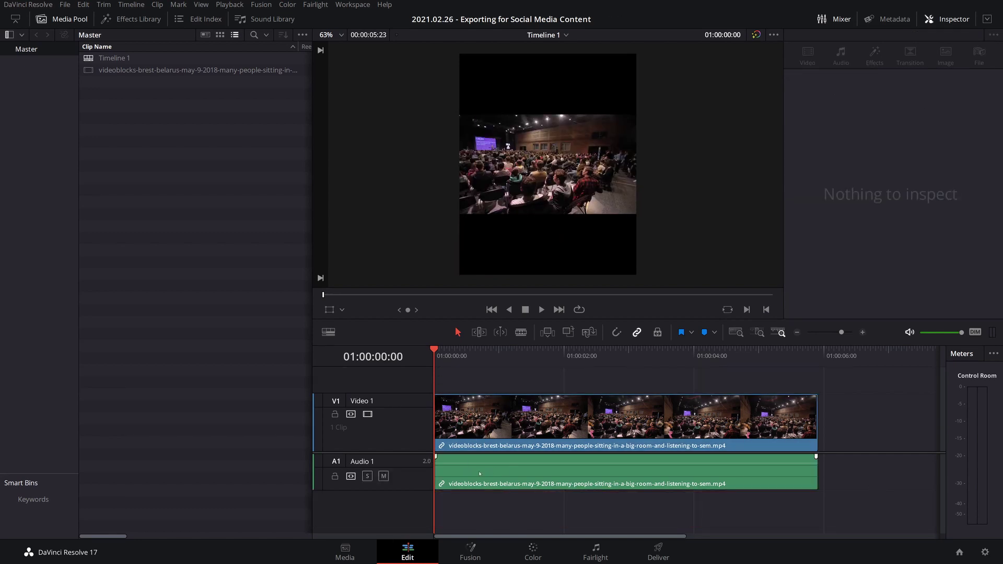
# Step: Duplicate the clip onto Video 2 and set the Video 1 copy to zoom 2.260, opacity 68.70
pyautogui.moveTo(492, 394); pyautogui.dragTo(492, 423)
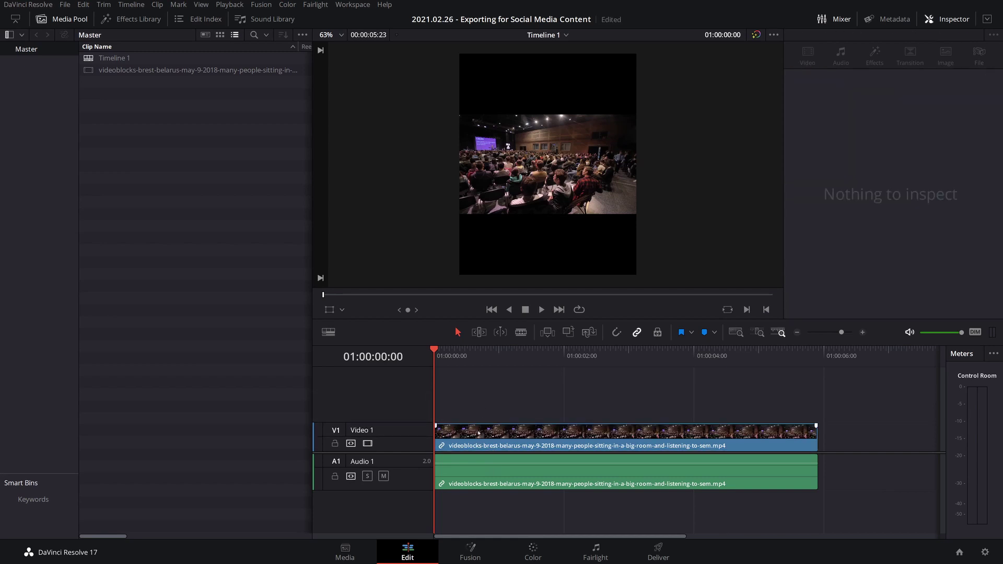
pyautogui.moveTo(478, 434); pyautogui.dragTo(476, 417)
pyautogui.moveTo(392, 368); pyautogui.dragTo(392, 393)
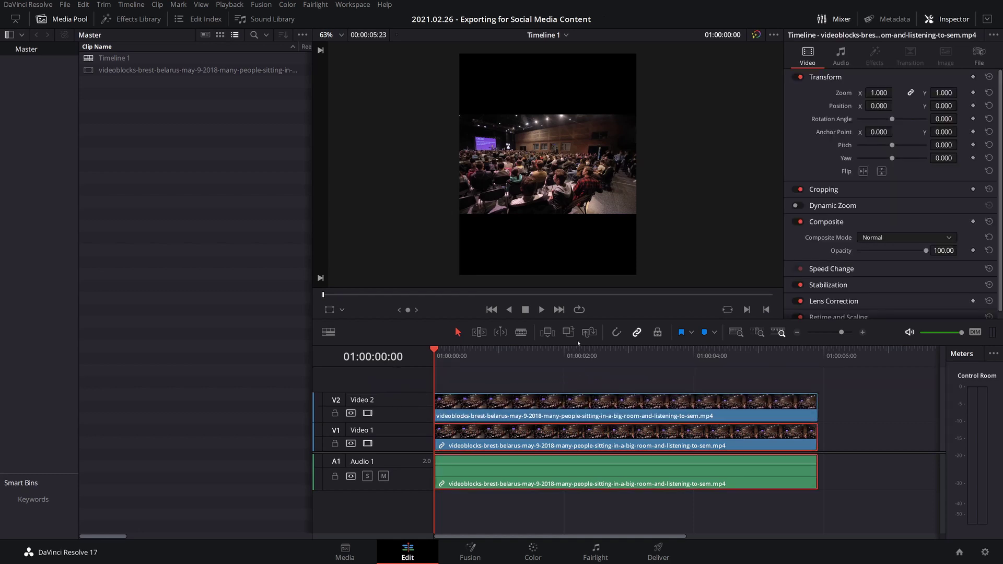
pyautogui.moveTo(879, 92); pyautogui.dragTo(879, 93)
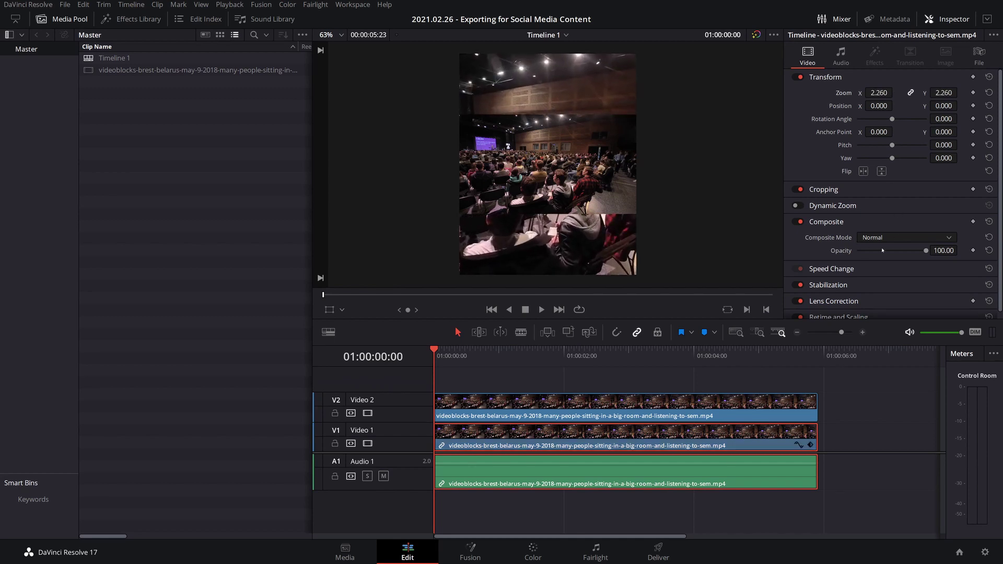
pyautogui.moveTo(926, 251); pyautogui.dragTo(905, 253)
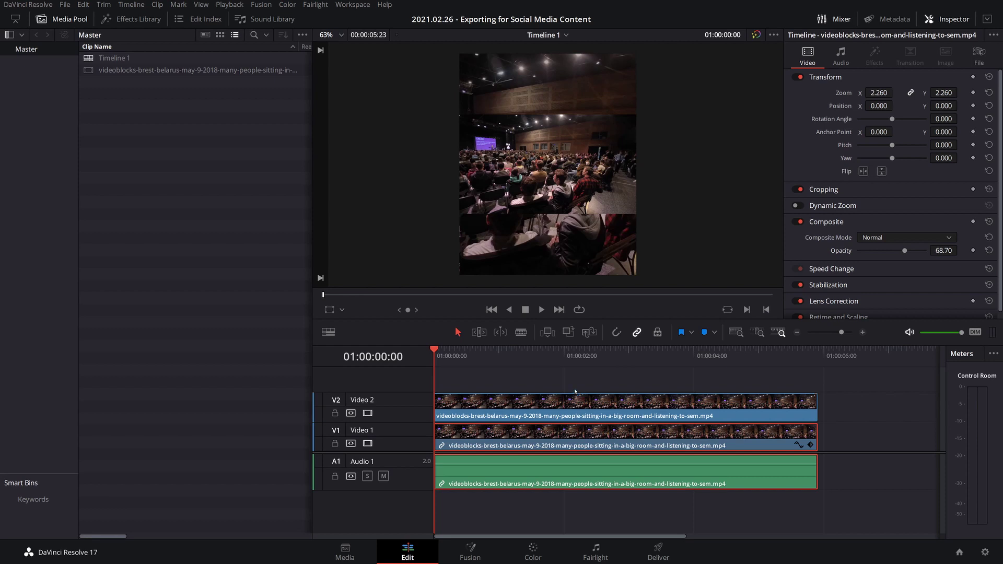
# Step: Apply Gaussian Blur to the Video 1 background copy and raise its strength to 0.400
pyautogui.click(133, 20)
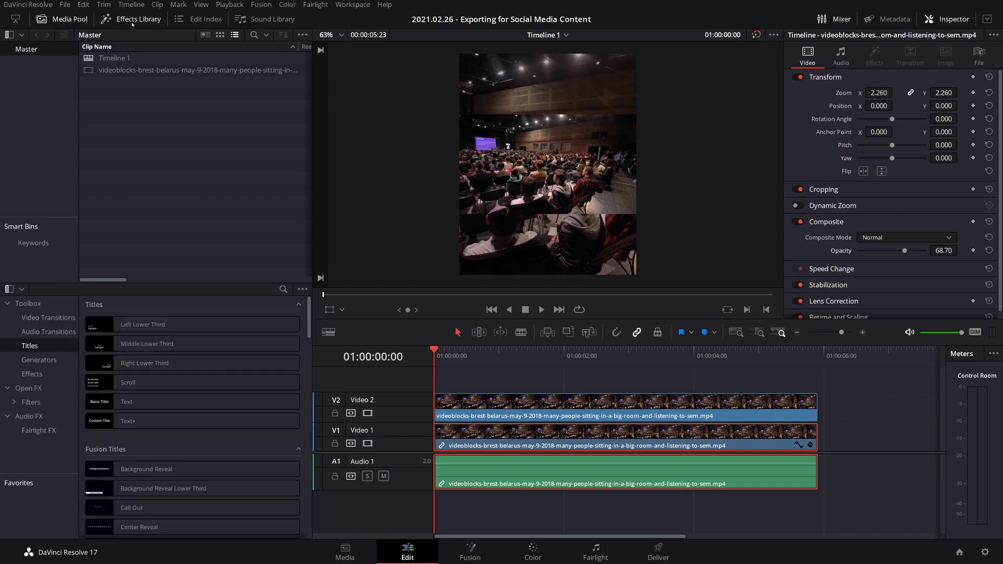
pyautogui.click(29, 388)
pyautogui.moveTo(138, 362); pyautogui.dragTo(462, 446)
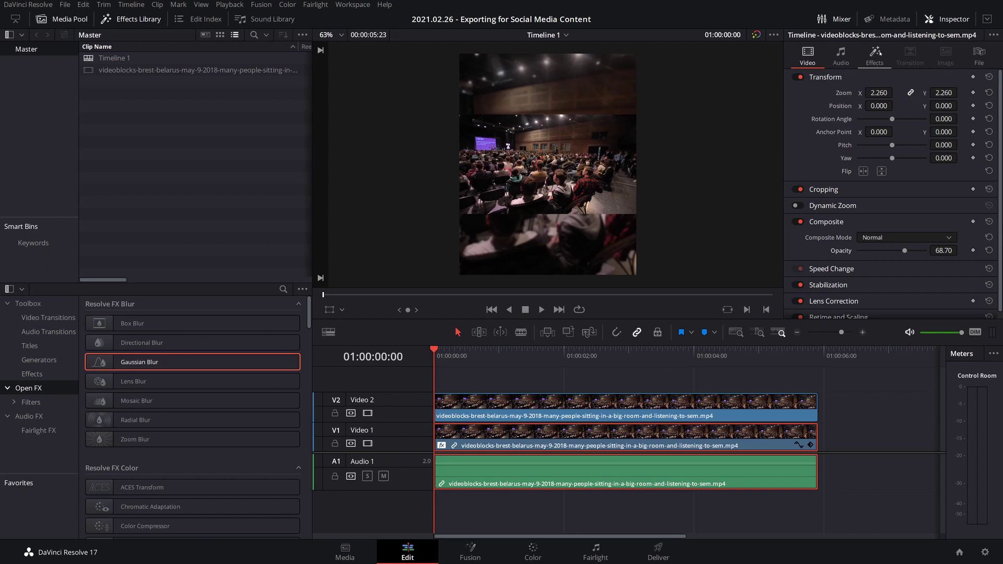
pyautogui.click(875, 59)
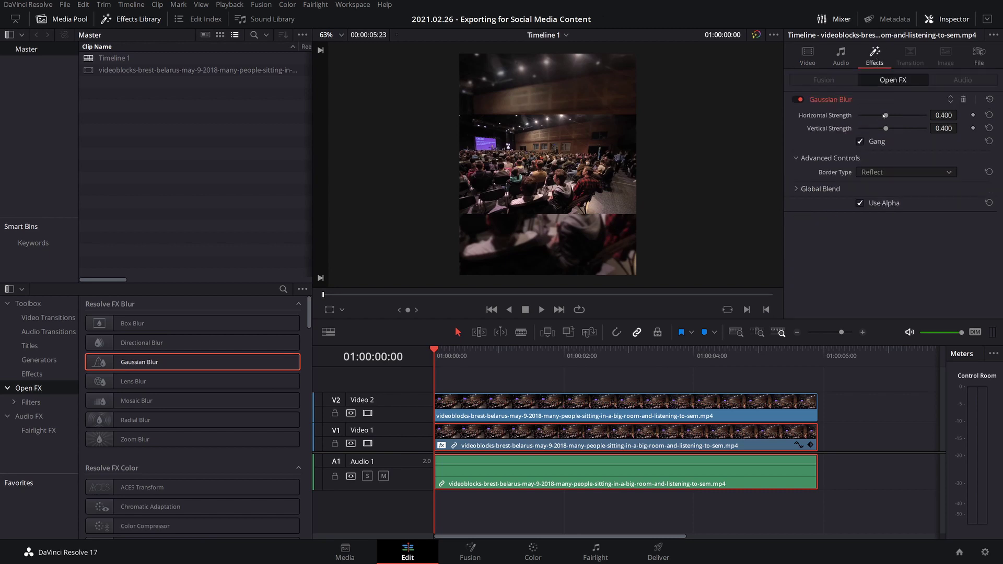
pyautogui.moveTo(888, 116); pyautogui.dragTo(896, 116)
# Step: Select the Video 2 clip and play back to preview the blurred background
pyautogui.click(488, 408)
pyautogui.press('space')
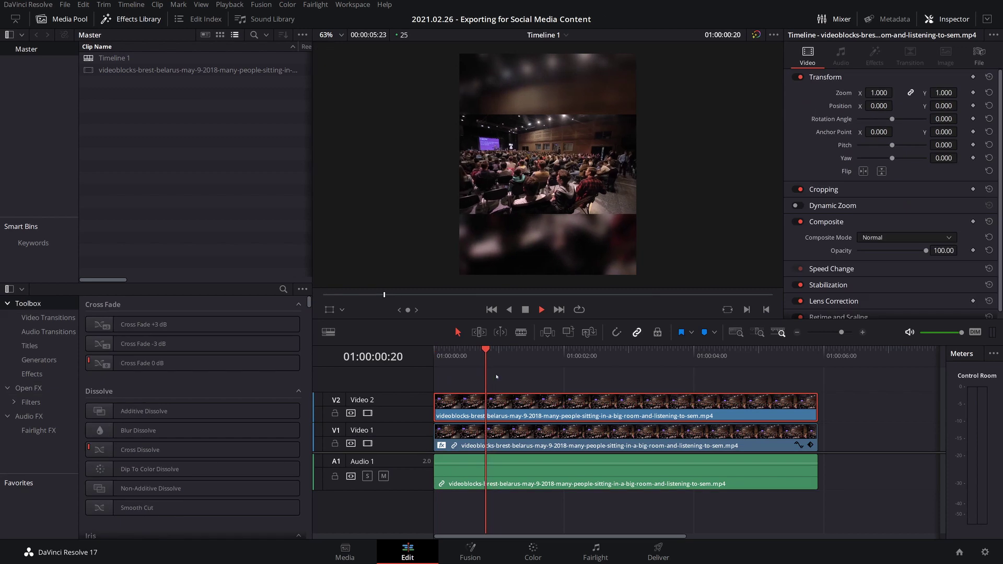
pyautogui.press('space')
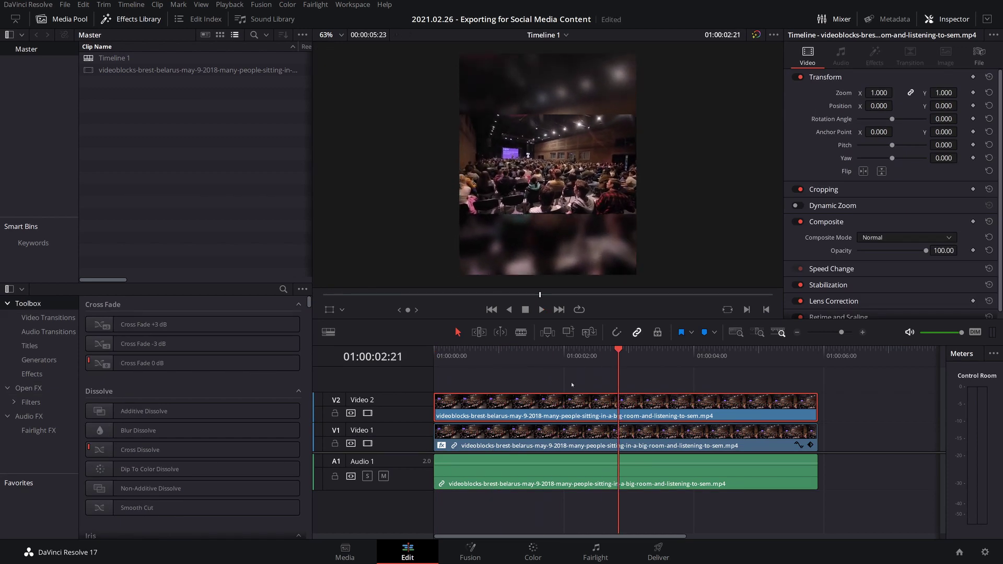
# Step: Add a Drop Shadow from Open FX to the Video 2 clip and adjust its angle
pyautogui.click(39, 390)
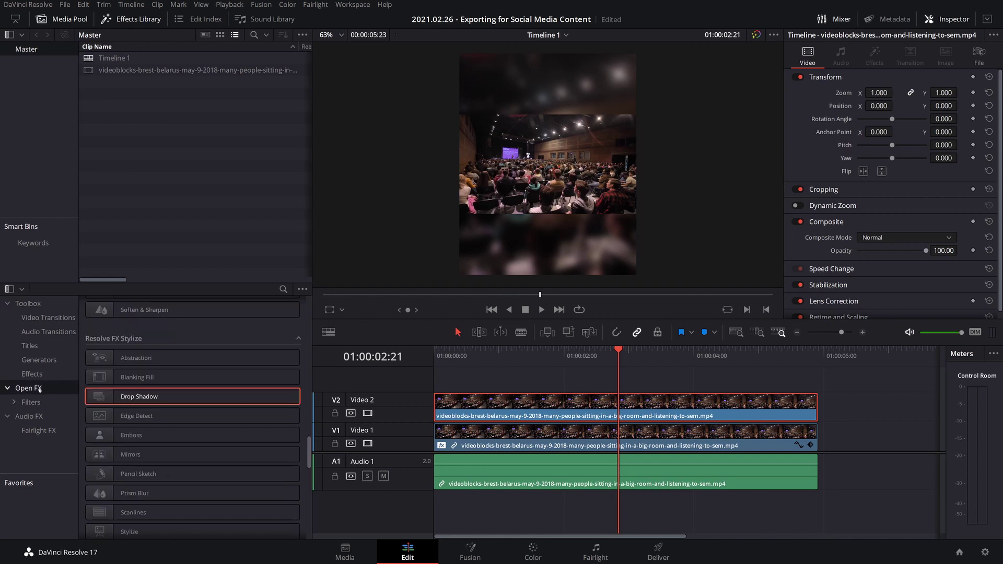
pyautogui.moveTo(139, 397); pyautogui.dragTo(518, 406)
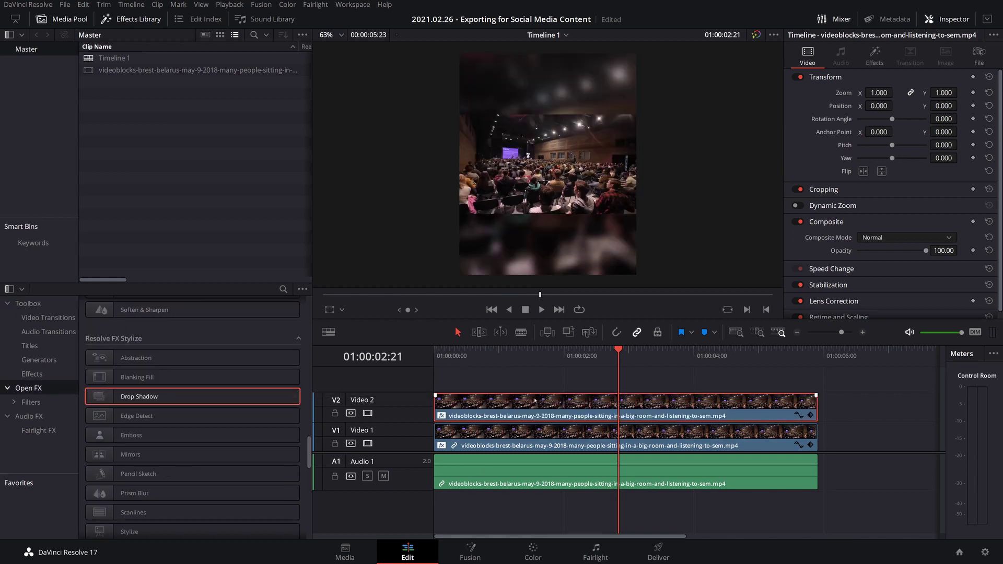
pyautogui.click(874, 55)
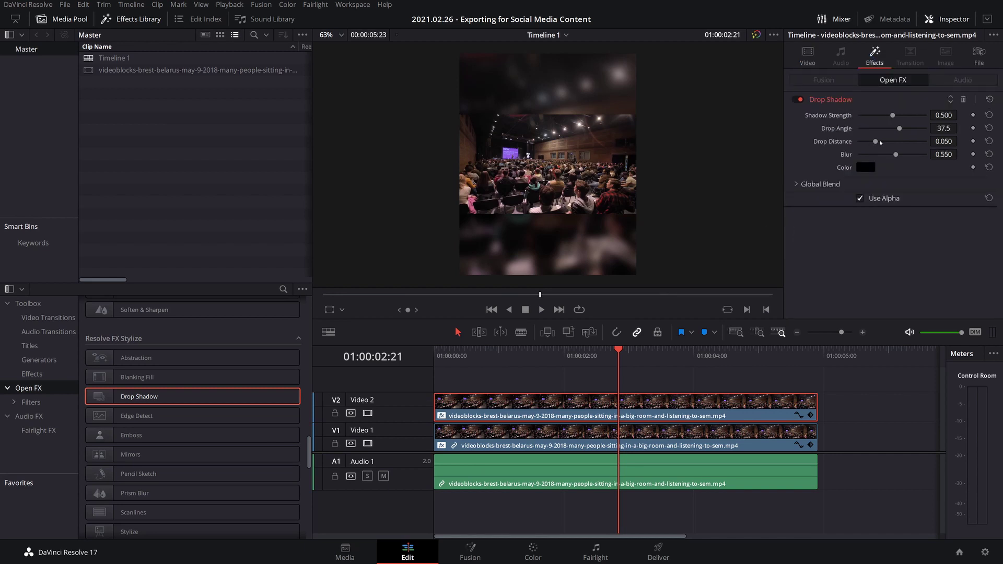
pyautogui.moveTo(899, 128); pyautogui.dragTo(894, 128)
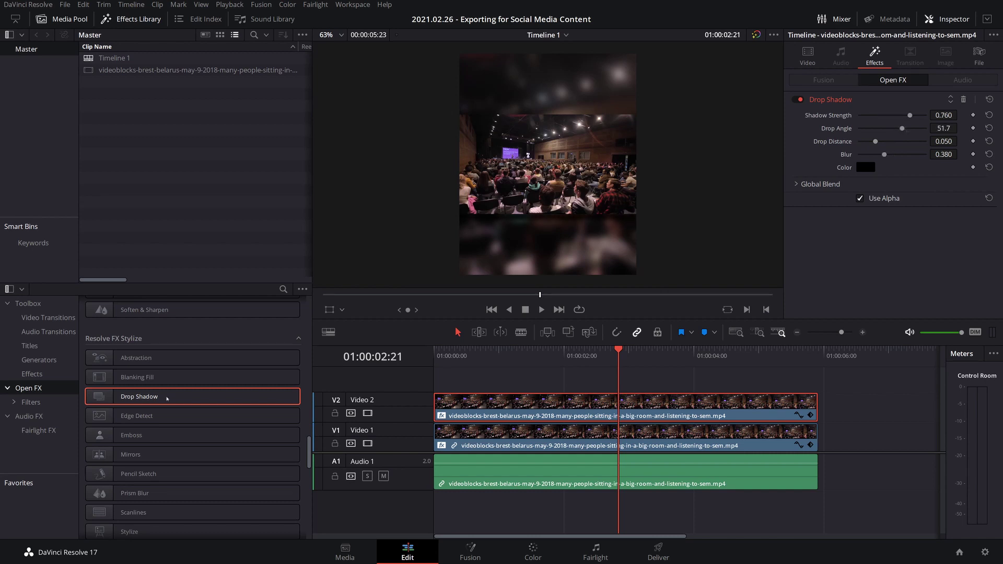
# Step: Add a second Drop Shadow to the Video 2 clip at angle -68.4, then preview it
pyautogui.moveTo(167, 399); pyautogui.dragTo(486, 410)
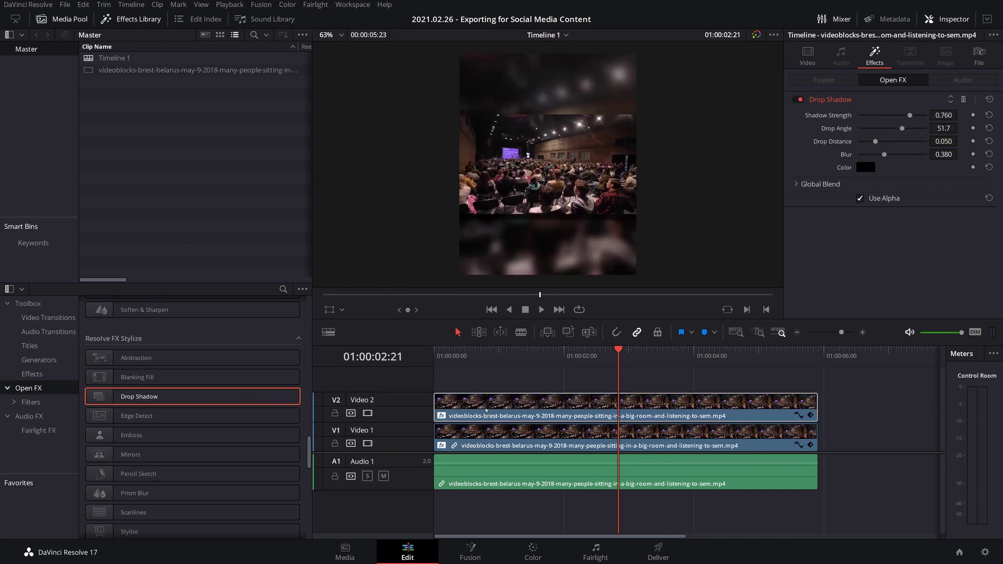
pyautogui.click(836, 220)
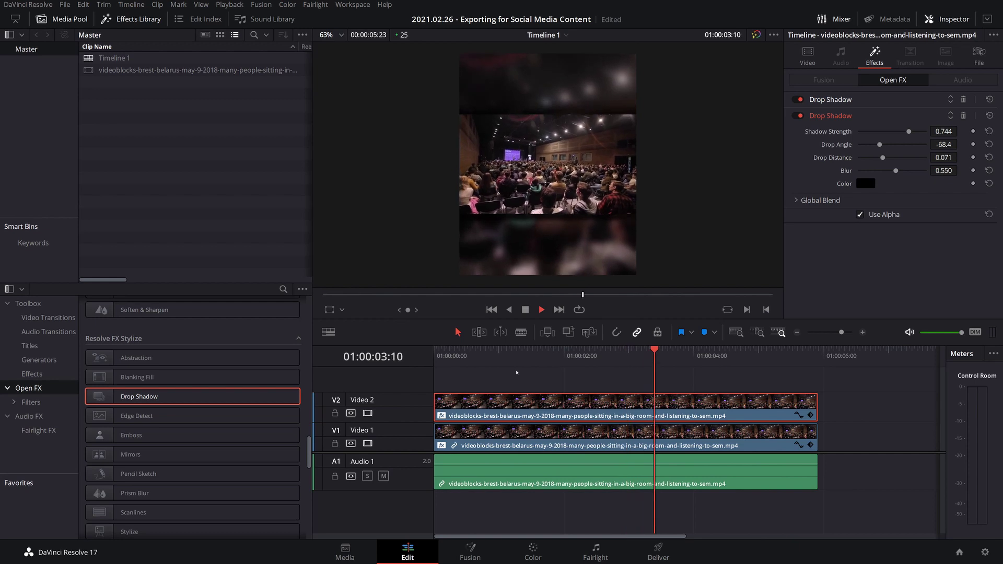
pyautogui.press('space')
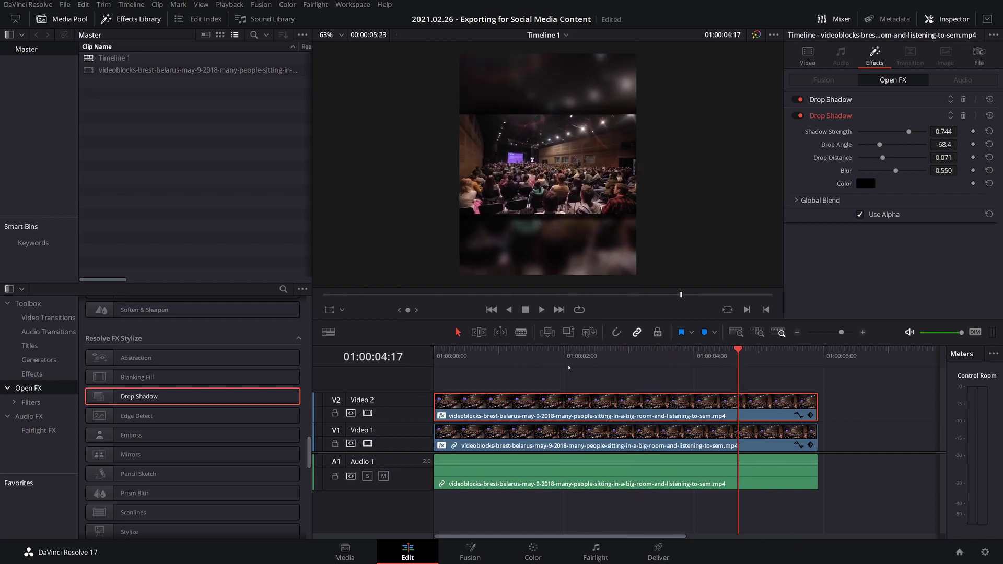
# Step: Name the render file 'YT' on the Deliver page and return to the Edit page
pyautogui.click(657, 555)
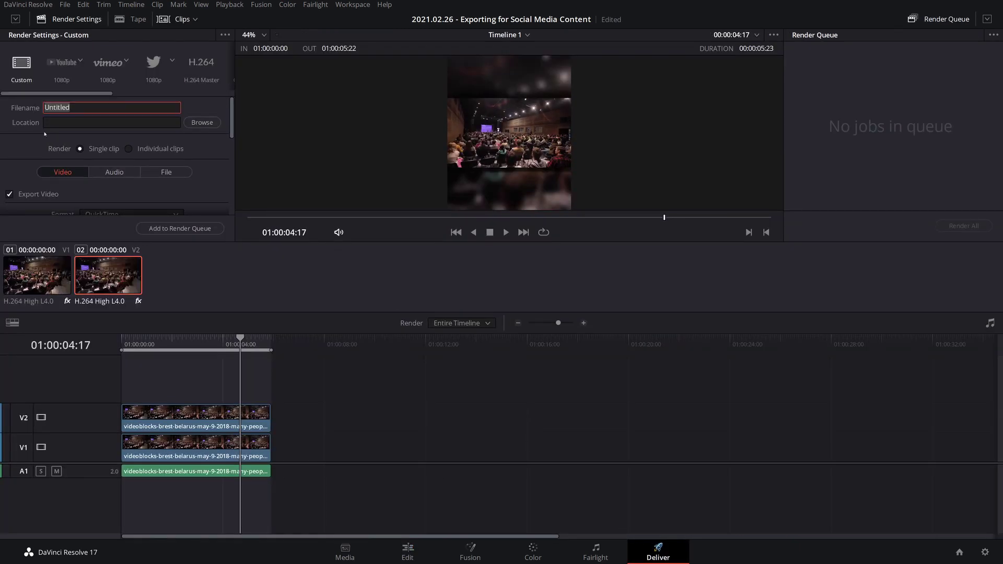
pyautogui.write('YT')
pyautogui.hotkey('shift', '4')
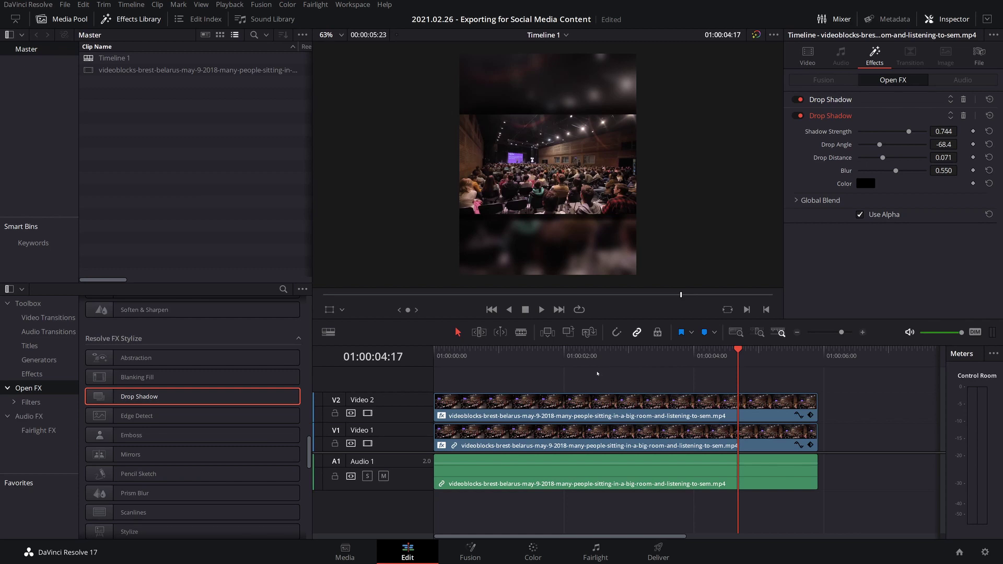
# Step: Select the top clip and change the timeline height to 1920 for a 1080 x 1920 frame
pyautogui.click(455, 358)
pyautogui.click(454, 402)
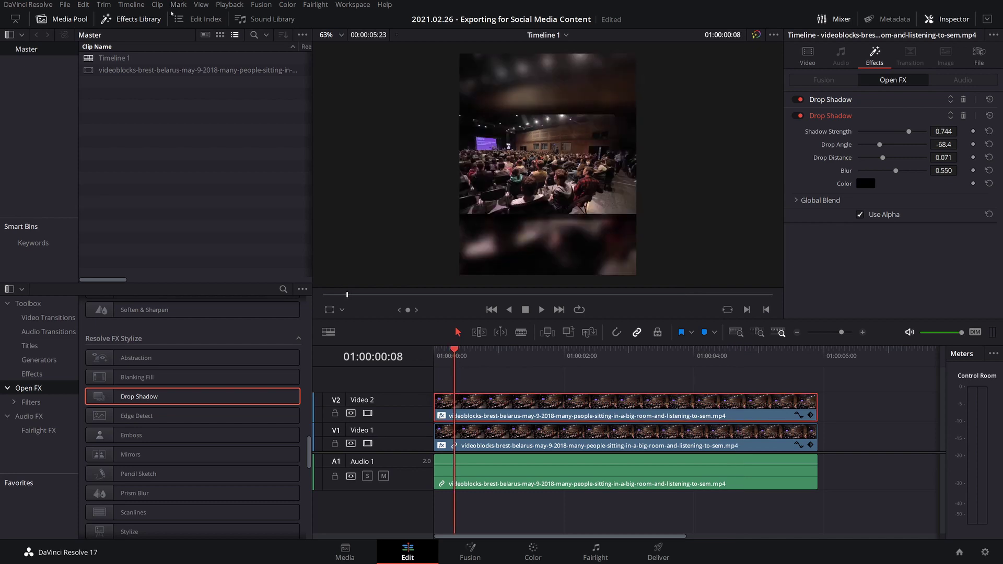
pyautogui.click(65, 6)
pyautogui.click(89, 206)
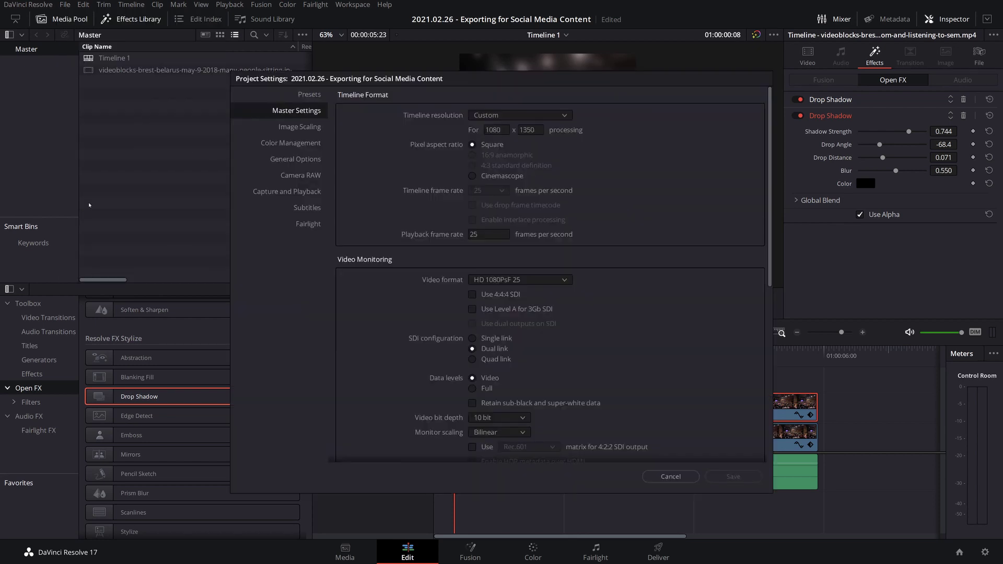
pyautogui.click(520, 129)
pyautogui.write('1920')
pyautogui.click(733, 476)
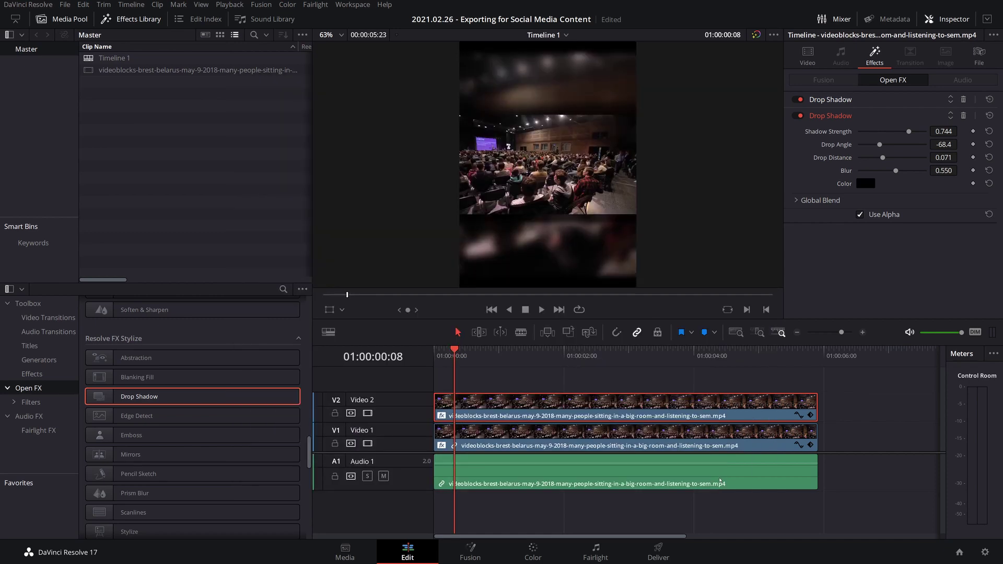
pyautogui.scroll(-3, 551, 199)
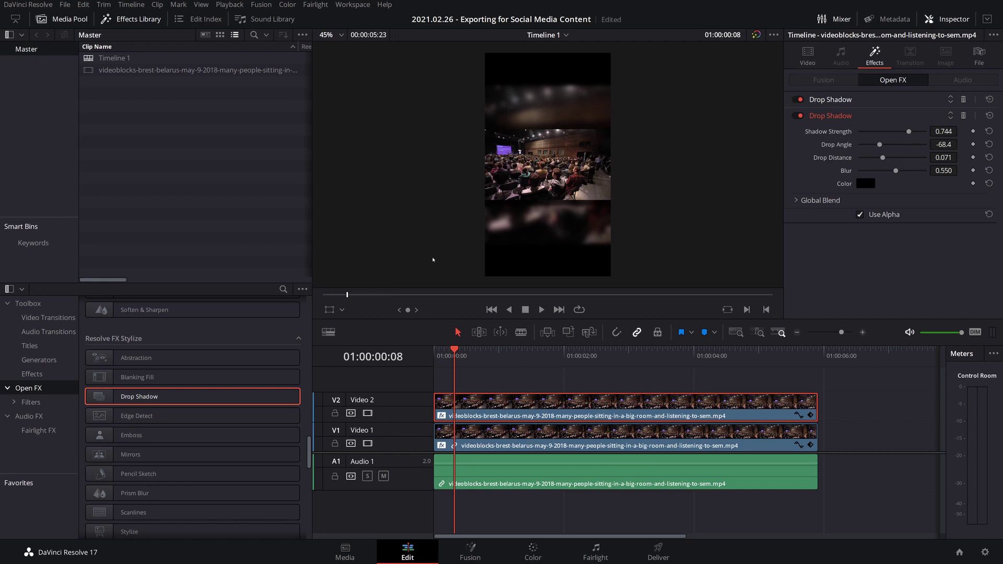
# Step: Zoom the Video 1 background clip to 3.270, then deselect the clips
pyautogui.click(604, 372)
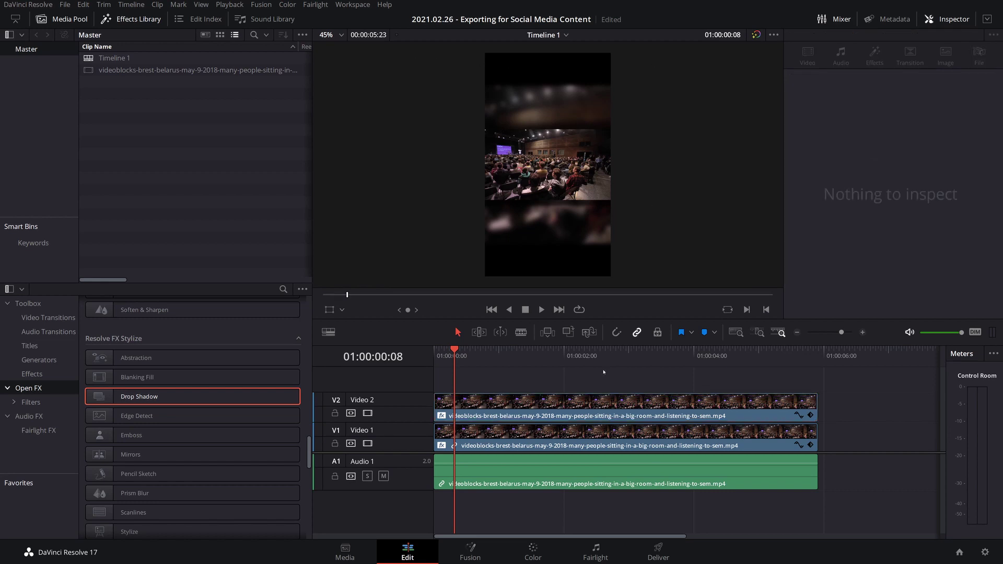
pyautogui.click(581, 428)
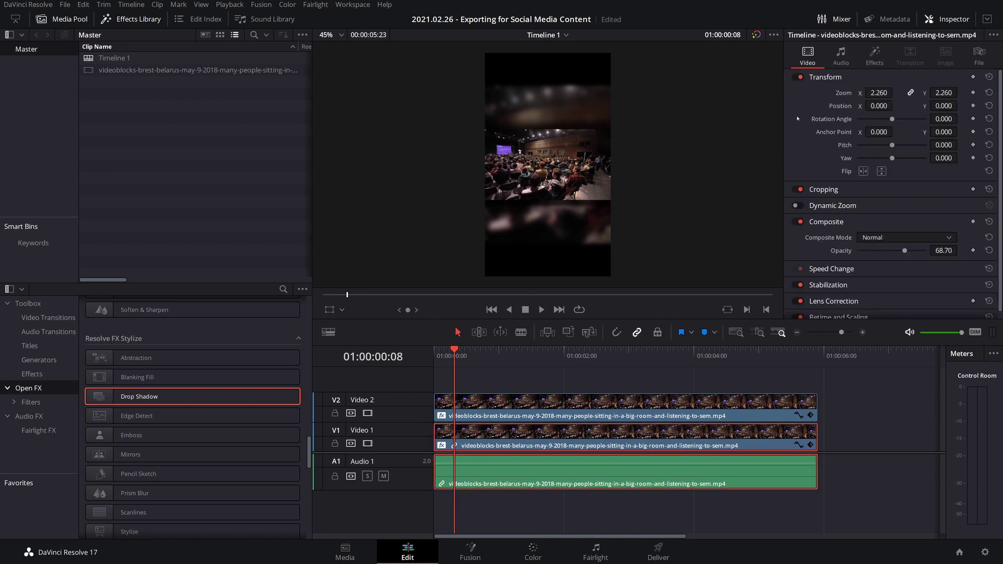
pyautogui.moveTo(881, 92); pyautogui.dragTo(895, 92)
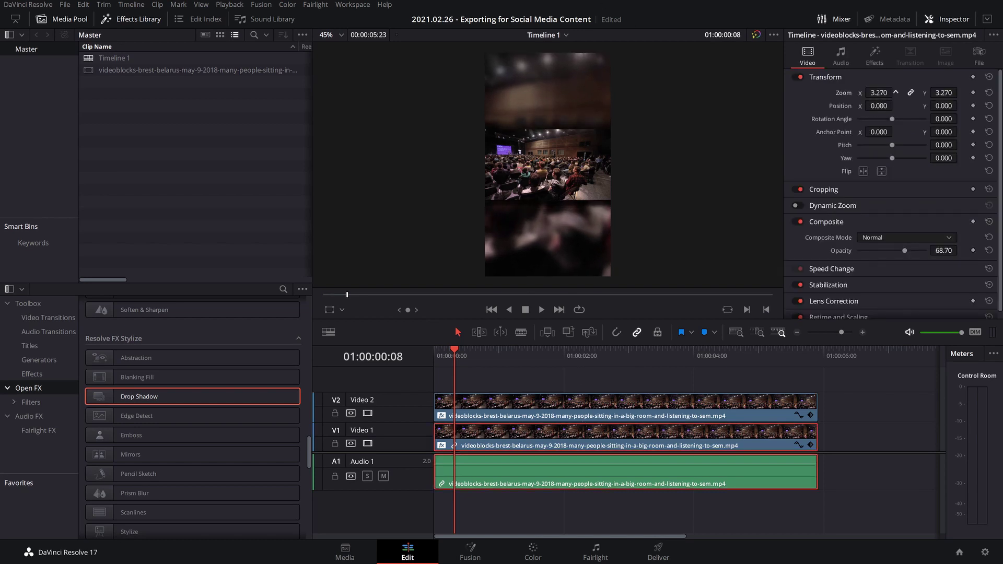
pyautogui.click(593, 382)
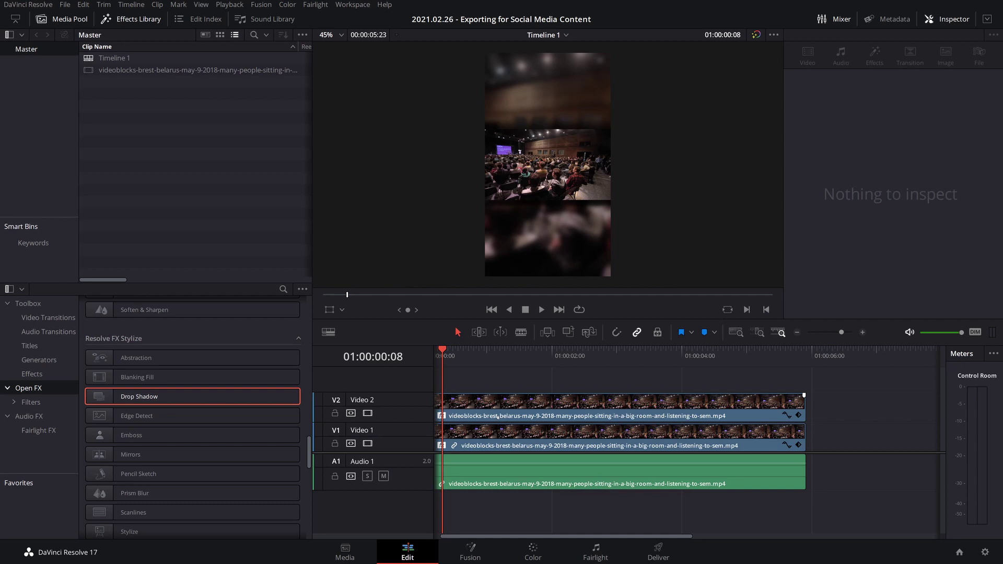
# Step: Change the timeline to 1080 x 1080 and zoom the top clip to 1.800 at Position X 163
pyautogui.click(64, 4)
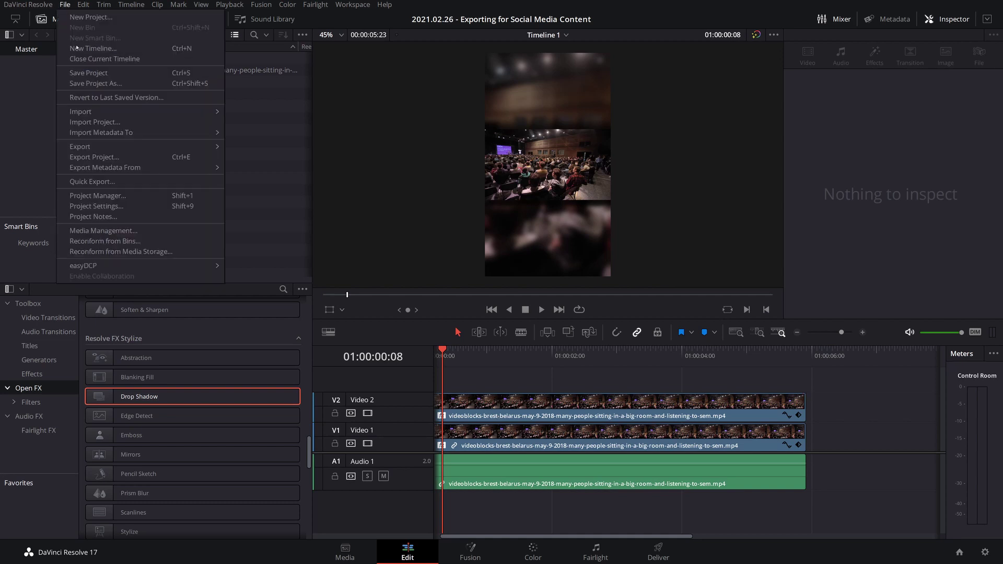
pyautogui.click(135, 204)
pyautogui.click(531, 130)
pyautogui.write('1080')
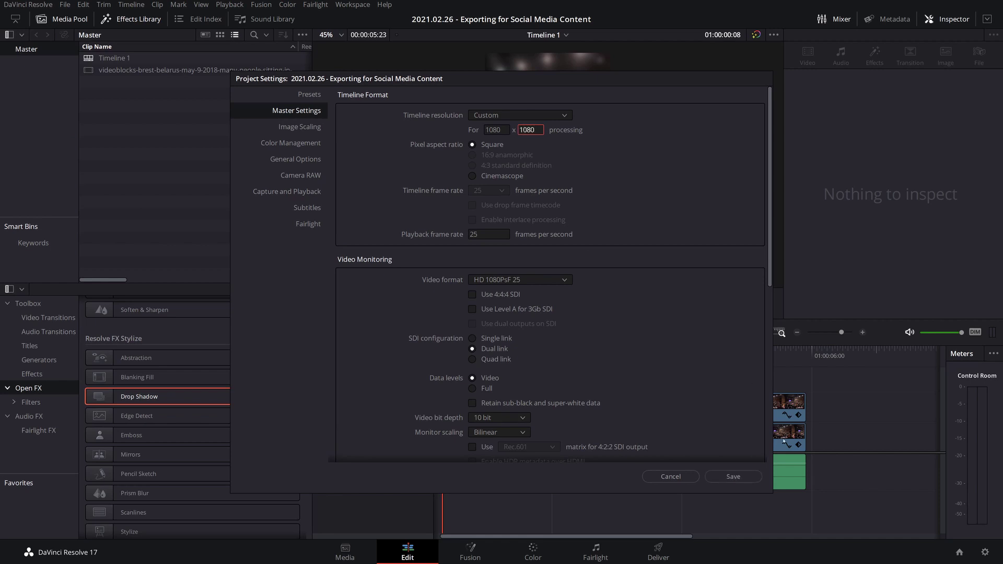
pyautogui.click(733, 477)
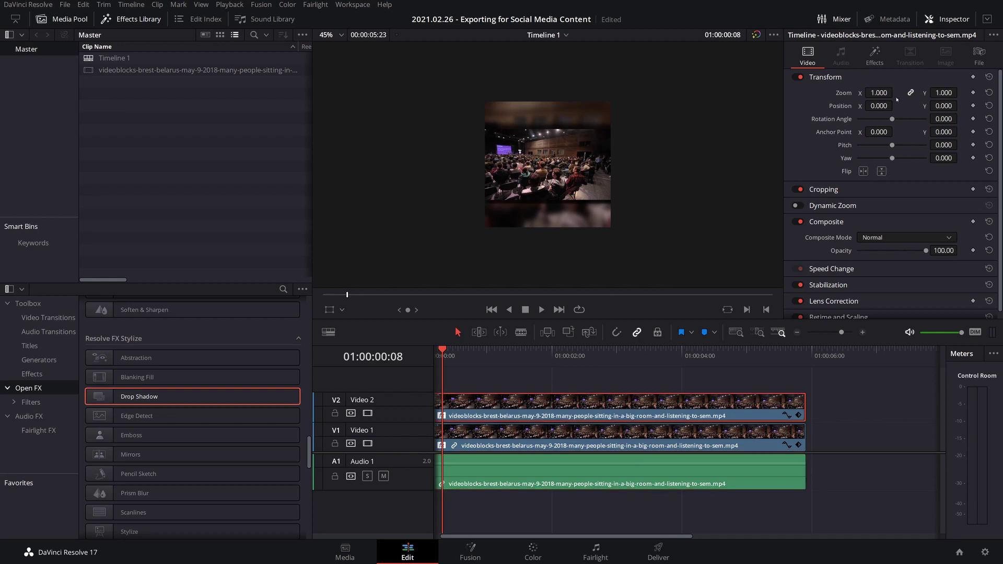
pyautogui.moveTo(879, 93); pyautogui.dragTo(922, 105)
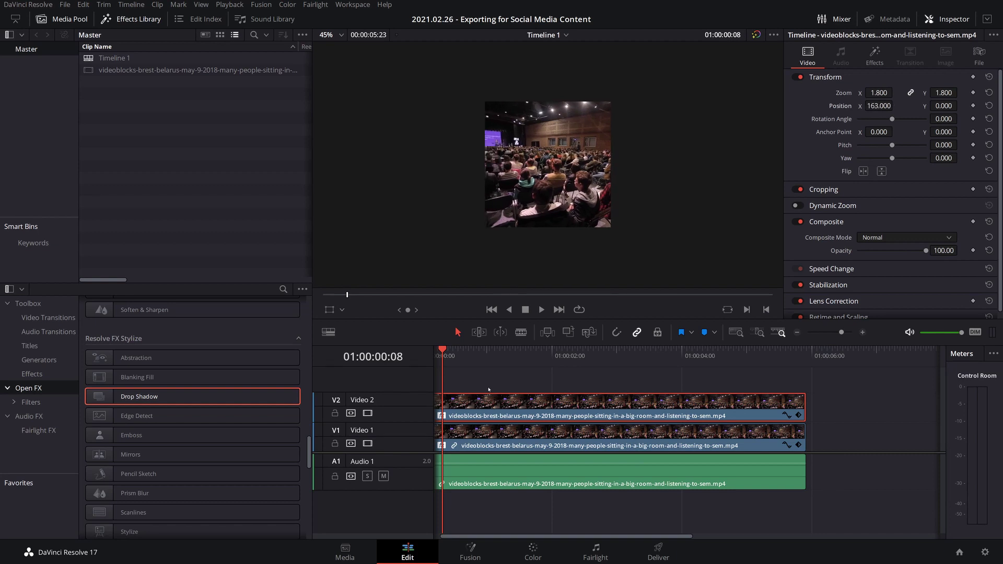